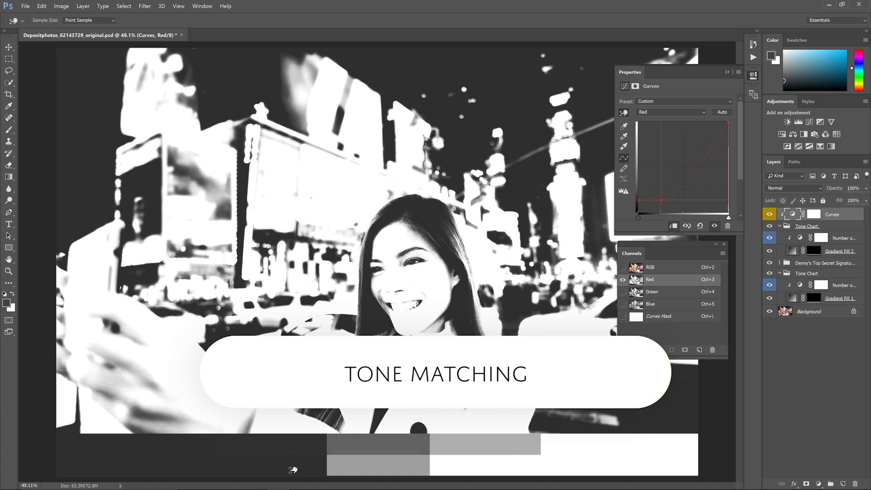
# Raise the red highlights, then reshape Green: lift black, darken dark grey, brighten mid and light greys
pyautogui.moveTo(381, 429); pyautogui.dragTo(500, 422)
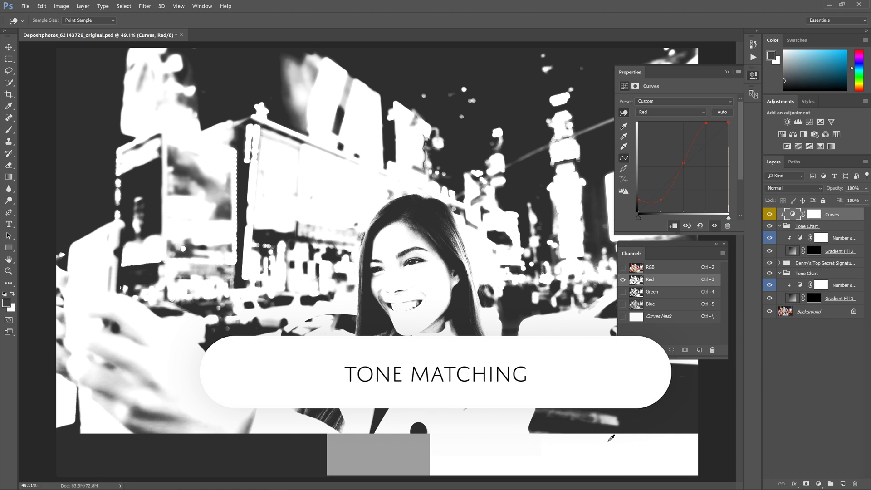
pyautogui.hotkey('alt', '4')
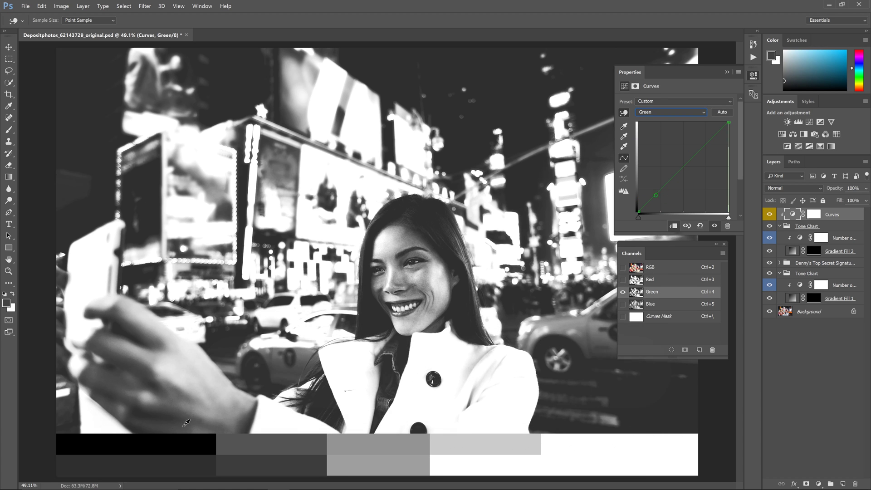
pyautogui.moveTo(186, 438); pyautogui.dragTo(187, 424)
pyautogui.moveTo(273, 443); pyautogui.dragTo(273, 454)
pyautogui.moveTo(368, 443); pyautogui.dragTo(369, 424)
pyautogui.moveTo(489, 441)
pyautogui.mouseDown()
pyautogui.moveTo(489, 434)
pyautogui.moveTo(501, 440)
pyautogui.mouseUp()
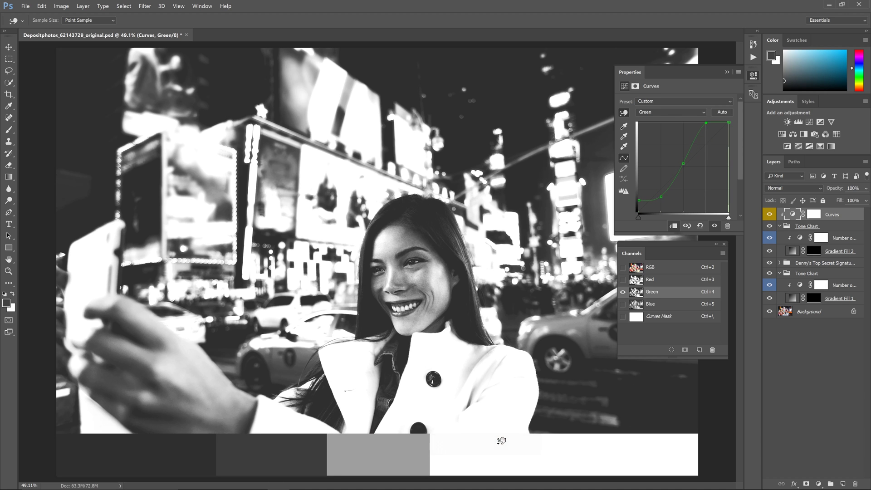
# Switch the Curves channel to Blue
pyautogui.click(675, 305)
pyautogui.click(671, 112)
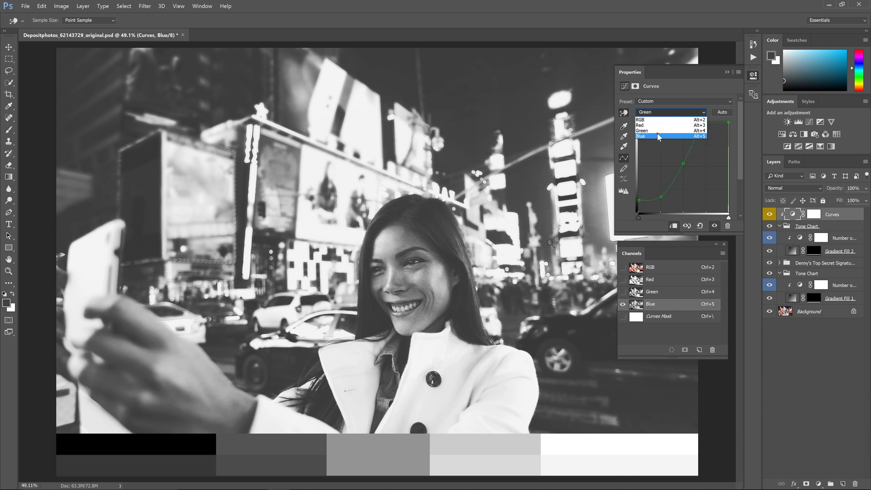
pyautogui.click(660, 136)
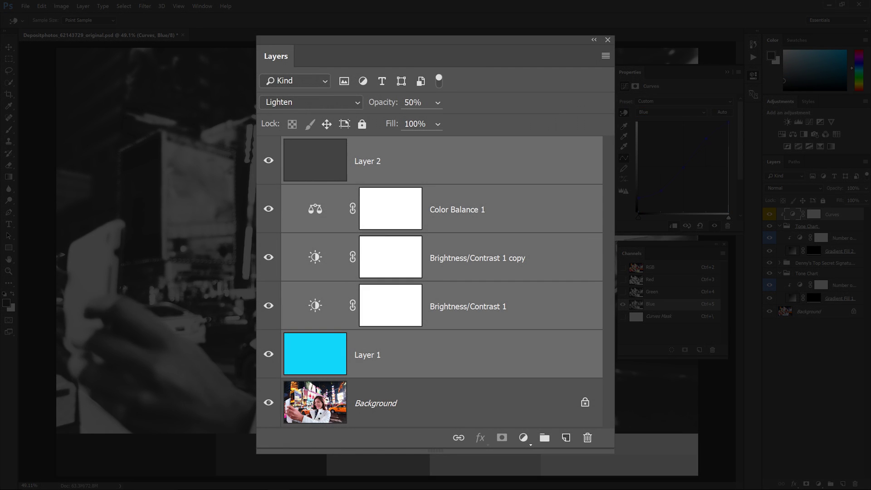
# Return to the RGB composite view and load the saved Curves preset file
pyautogui.click(653, 267)
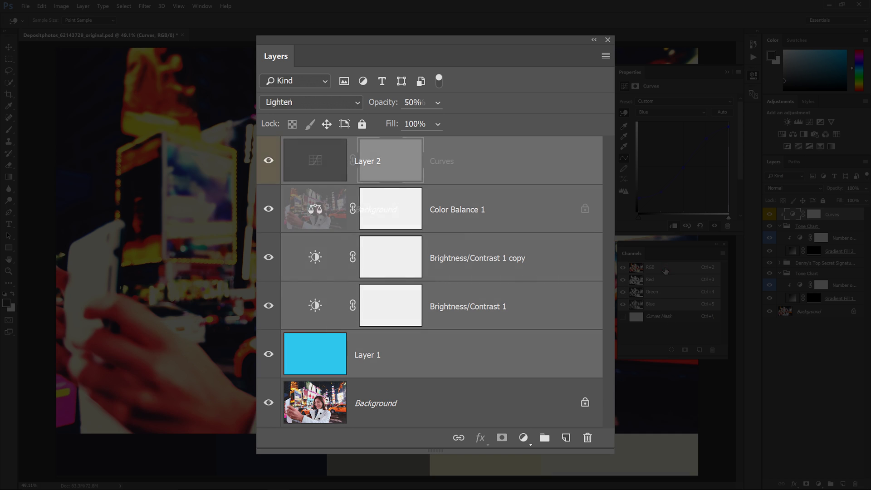
pyautogui.click(739, 72)
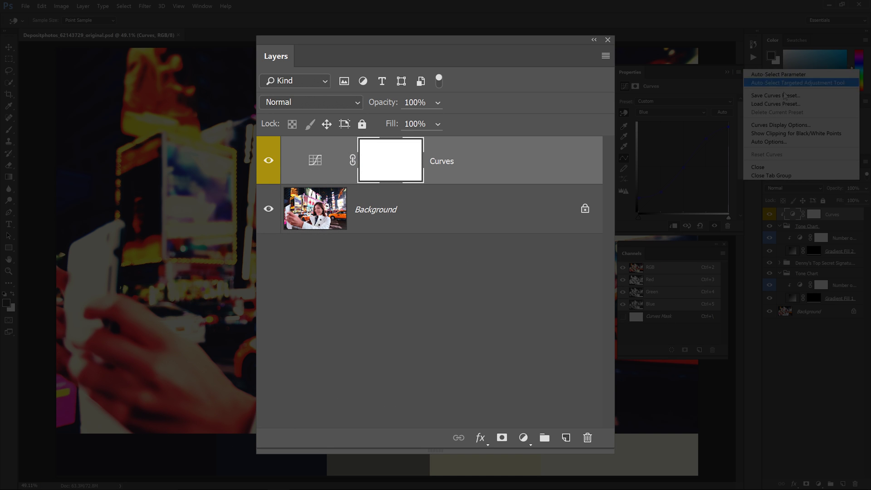
pyautogui.click(771, 95)
pyautogui.doubleClick(706, 104)
pyautogui.click(706, 104)
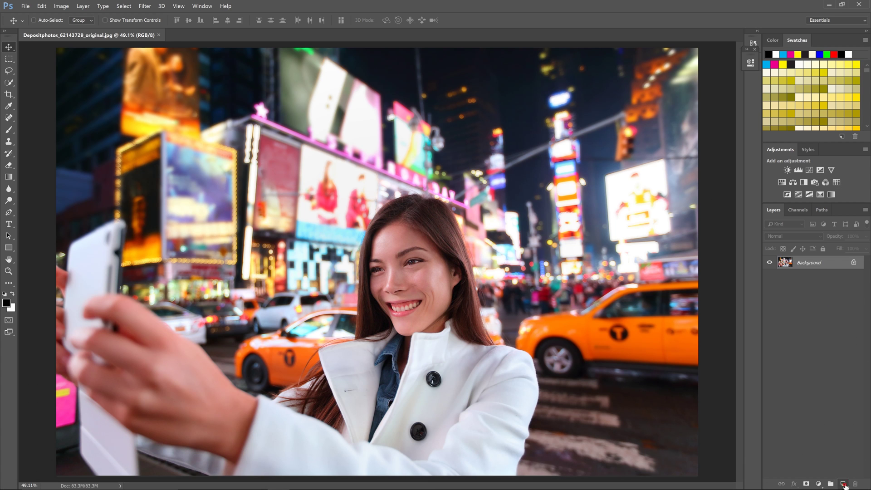
# Add a new layer filled with #00c0ff, blended in Exclusion at about 17% opacity
pyautogui.click(843, 484)
pyautogui.click(6, 303)
pyautogui.write('00c0ff')
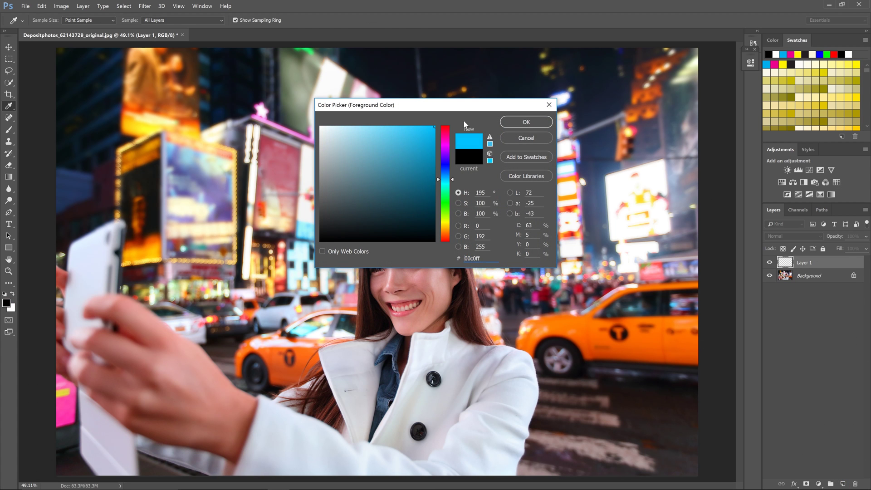
pyautogui.click(526, 122)
pyautogui.press('v')
pyautogui.hotkey('alt', 'BackSpace')
pyautogui.click(781, 236)
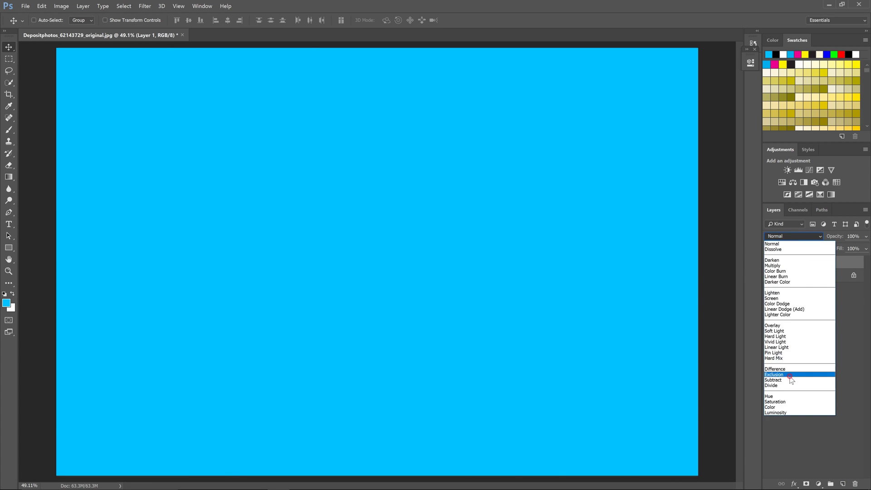
pyautogui.click(777, 375)
pyautogui.moveTo(834, 246); pyautogui.dragTo(827, 247)
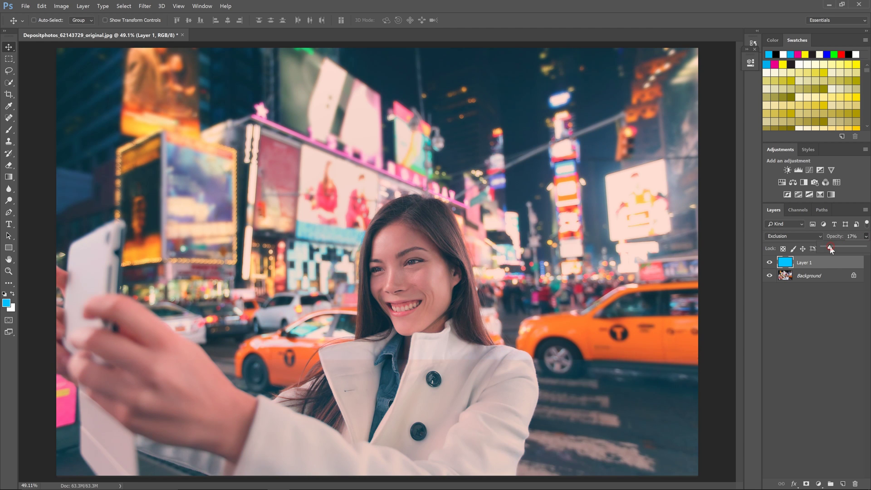
pyautogui.click(815, 290)
# Add a Brightness/Contrast adjustment with Contrast 100 and duplicate it
pyautogui.click(787, 170)
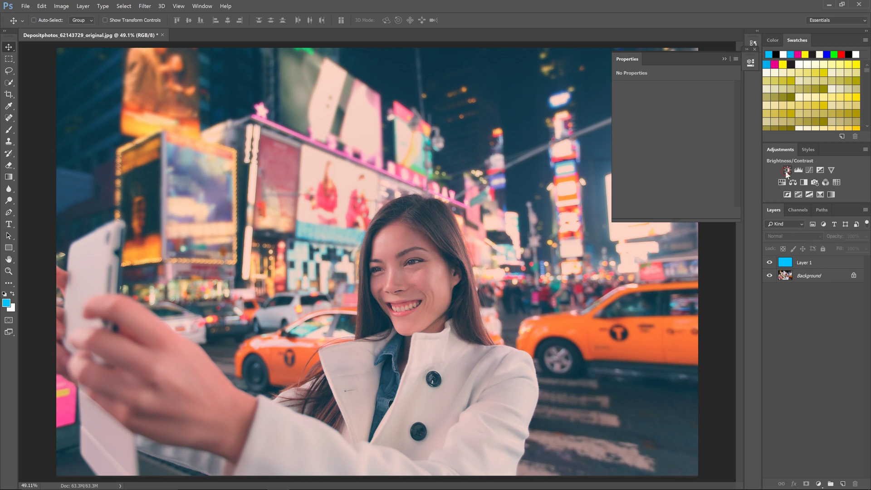
pyautogui.moveTo(676, 126); pyautogui.dragTo(731, 126)
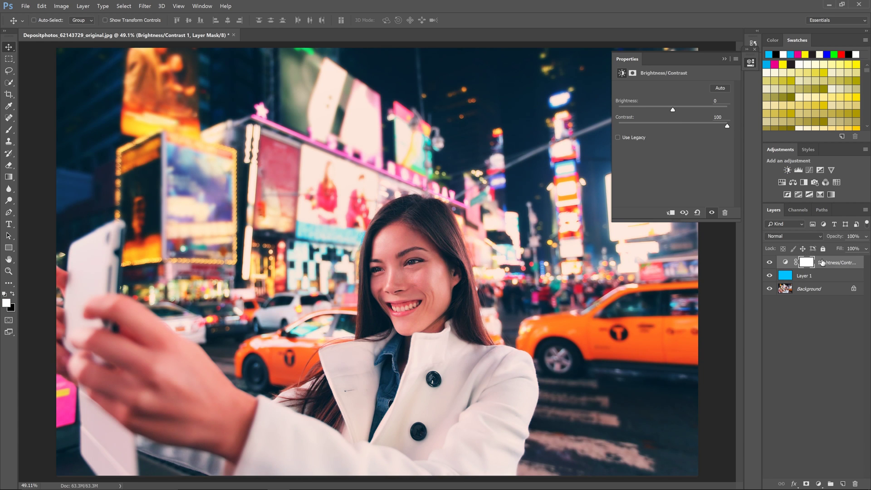
pyautogui.hotkey('ctrl', 'j')
# Add a Color Balance adjustment shifting the shadows toward blue, then adjust the highlights
pyautogui.click(793, 182)
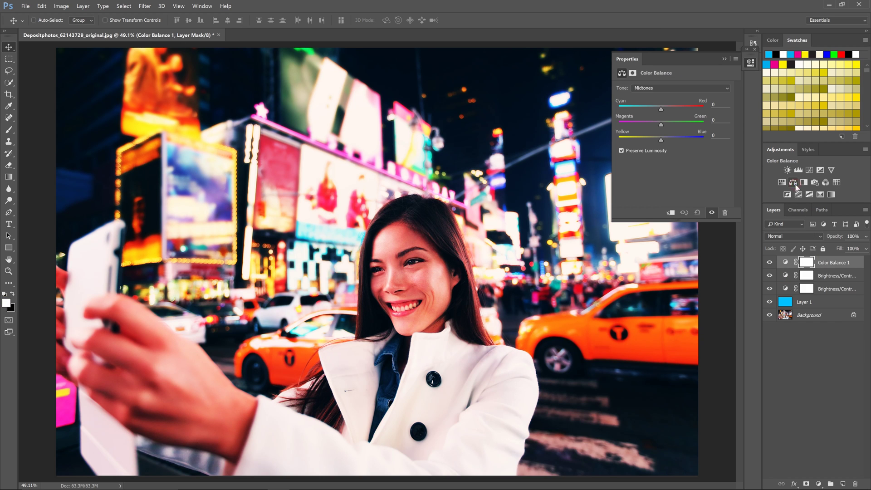
pyautogui.click(663, 88)
pyautogui.click(652, 95)
pyautogui.moveTo(662, 142)
pyautogui.mouseDown()
pyautogui.moveTo(675, 139)
pyautogui.moveTo(650, 143)
pyautogui.mouseUp()
pyautogui.click(648, 88)
pyautogui.click(650, 109)
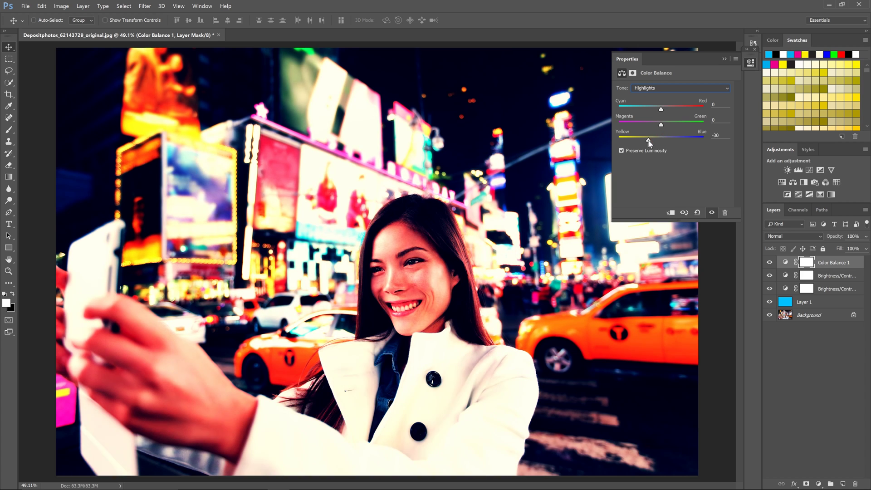
pyautogui.click(750, 64)
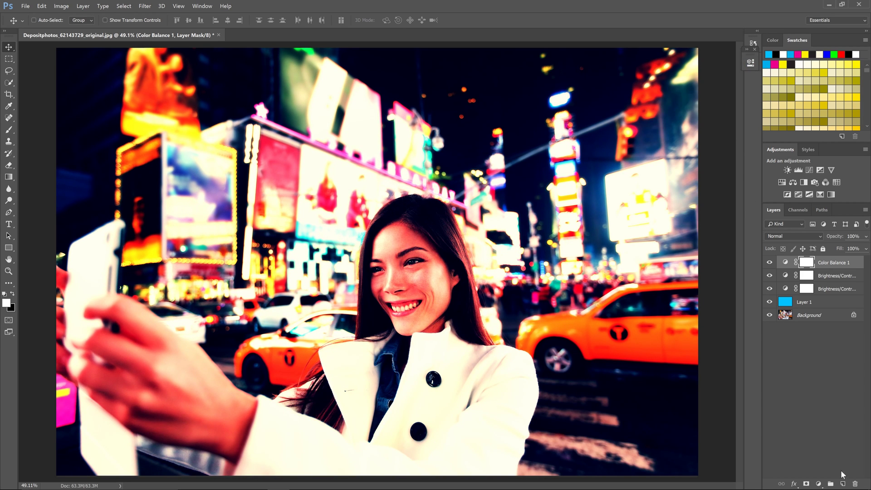
# Add a new layer filled with dark grey #414141, set to Lighten, and adjust its opacity
pyautogui.click(843, 484)
pyautogui.click(10, 305)
pyautogui.click(335, 217)
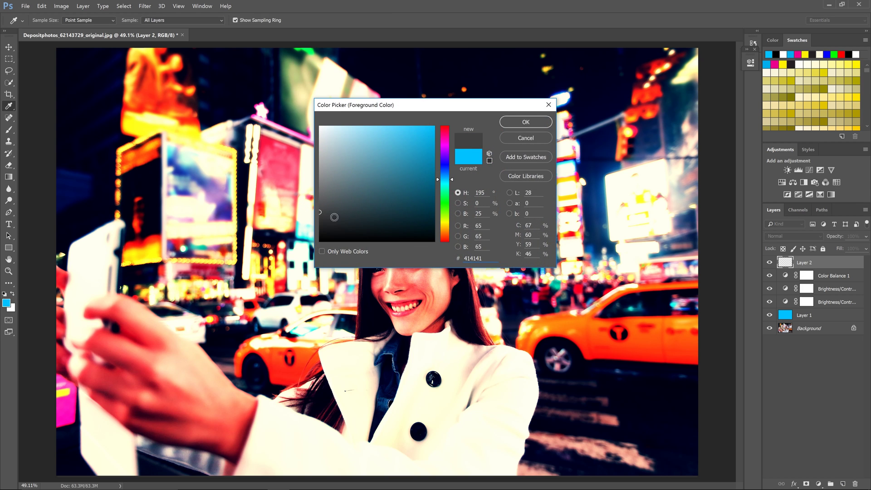
pyautogui.click(525, 123)
pyautogui.hotkey('alt', 'BackSpace')
pyautogui.click(795, 236)
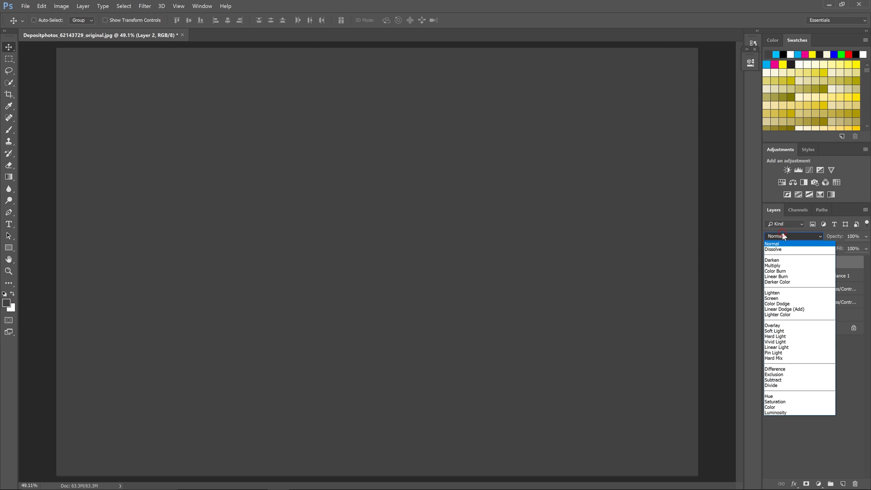
pyautogui.click(783, 297)
pyautogui.click(852, 236)
pyautogui.write('0')
pyautogui.press('Return')
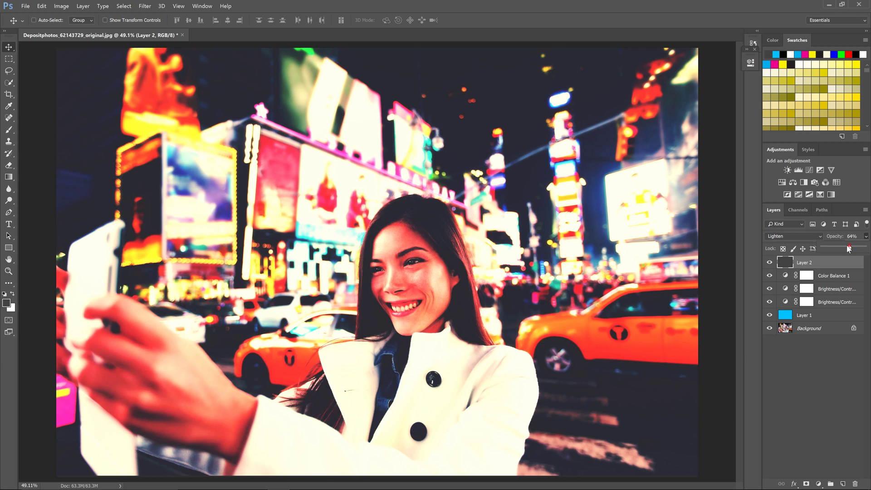
# Select the blue fill through the grey layer, group them, and start renaming the group
pyautogui.click(834, 370)
pyautogui.click(804, 315)
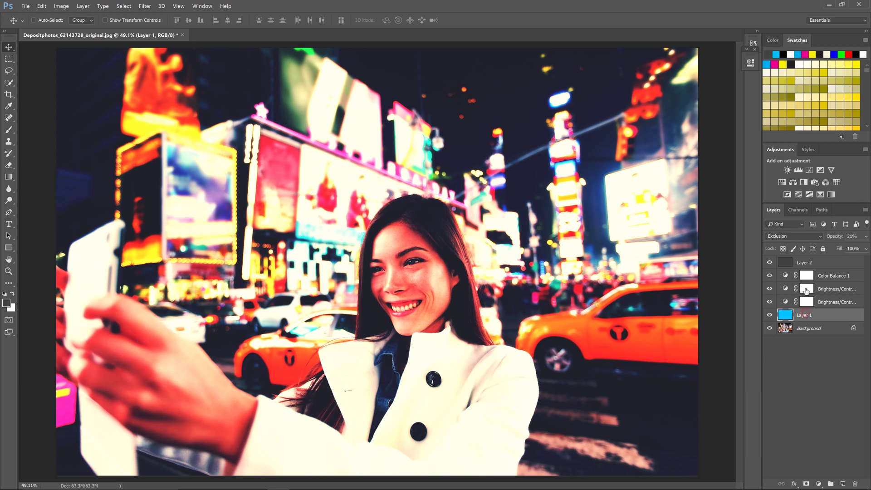
pyautogui.keyDown('shift'); pyautogui.click(800, 264); pyautogui.keyUp('shift')
pyautogui.hotkey('ctrl', 'g')
pyautogui.doubleClick(805, 261)
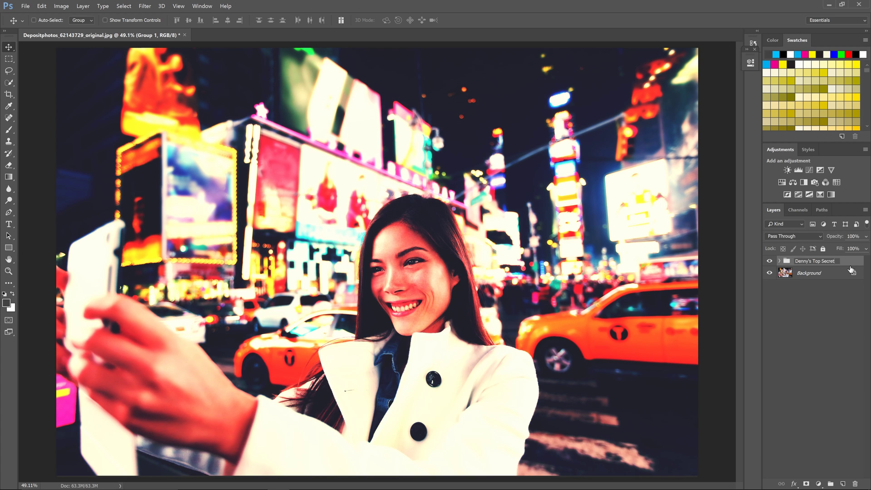
# Commit the 'Top Secret Signature' group name, select the group, and open the Window menu
pyautogui.click(792, 275)
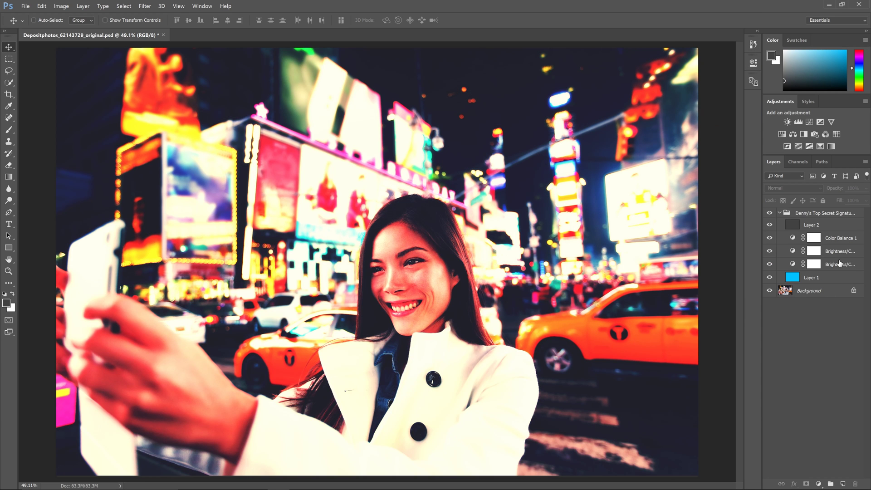
pyautogui.click(818, 214)
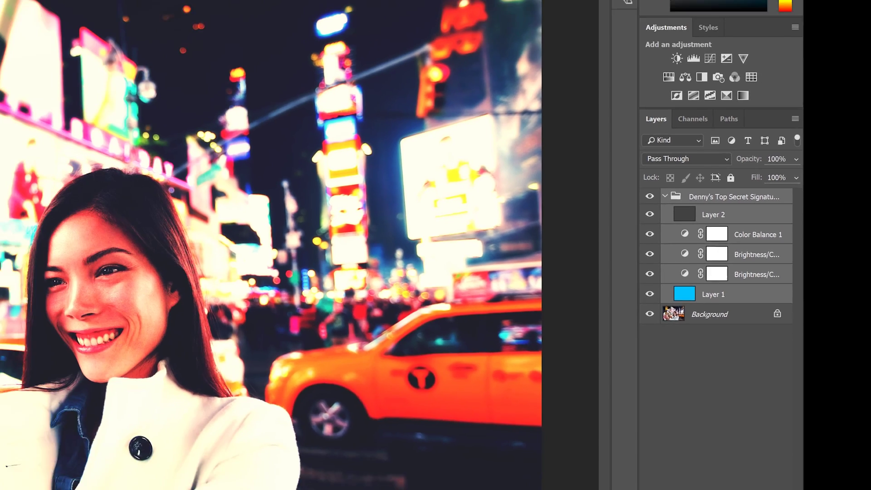
pyautogui.click(202, 5)
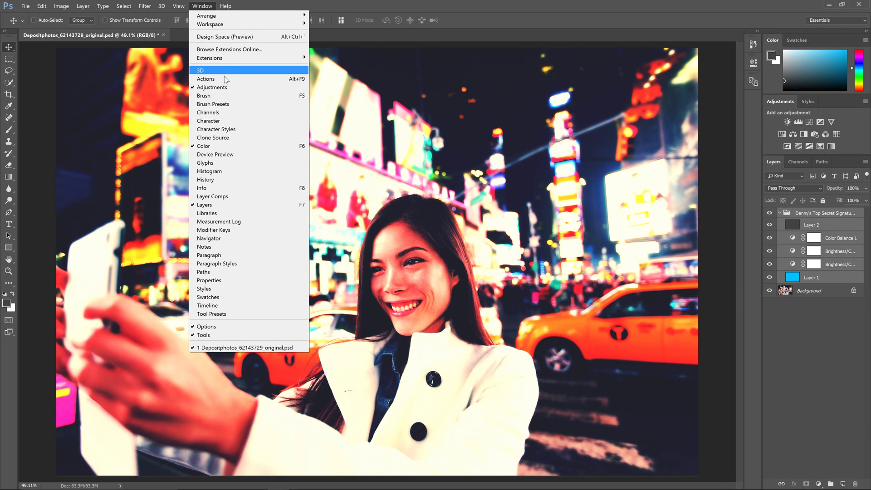
# Show and enlarge the Actions panel, then play the Tone Chart action from the tips set
pyautogui.click(225, 80)
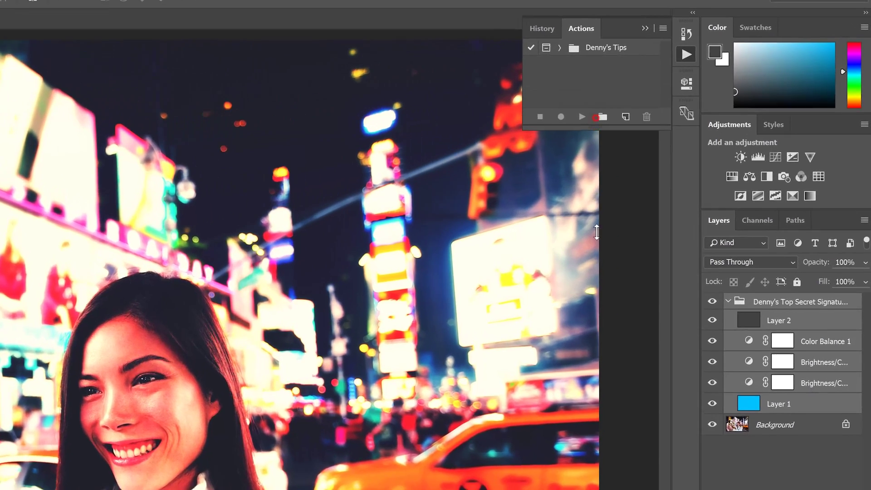
pyautogui.moveTo(701, 94); pyautogui.dragTo(701, 210)
pyautogui.click(506, 45)
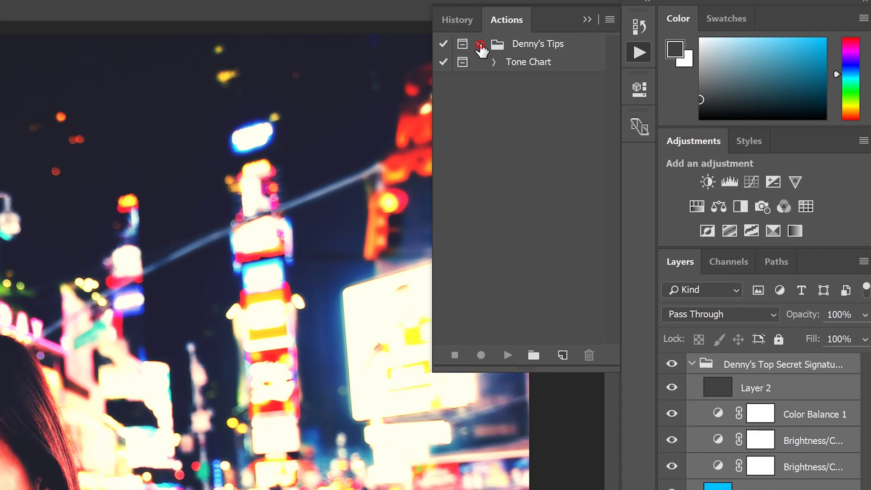
pyautogui.click(517, 61)
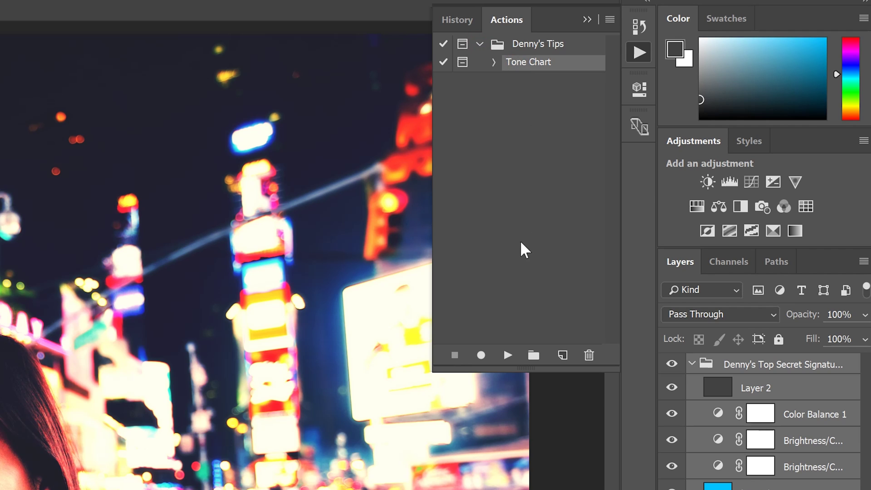
pyautogui.click(508, 355)
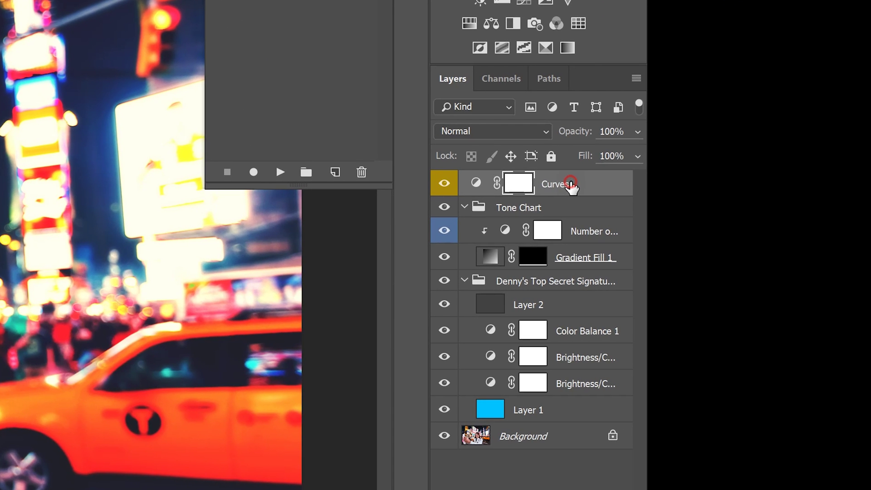
# Delete the Curves layer, move the Tone Chart group below Layer 1, and replay Tone Chart
pyautogui.click(571, 184)
pyautogui.press('Delete')
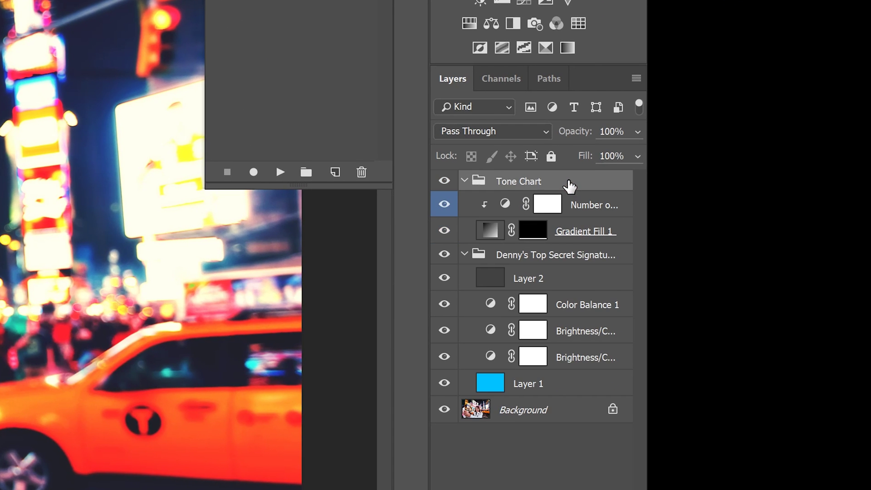
pyautogui.moveTo(562, 183); pyautogui.dragTo(534, 399)
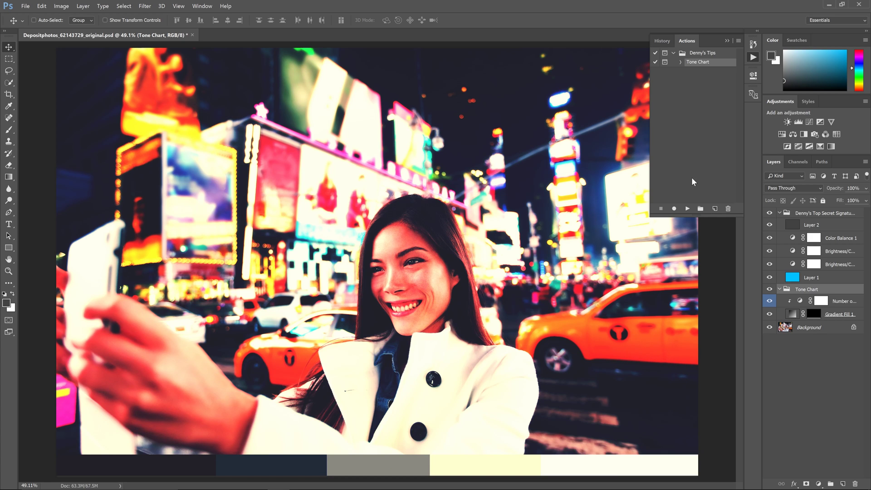
pyautogui.click(689, 208)
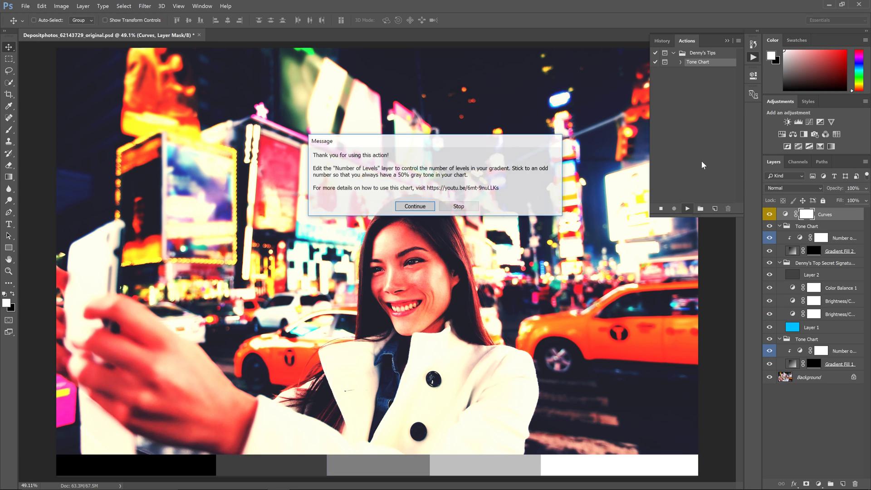
pyautogui.click(409, 208)
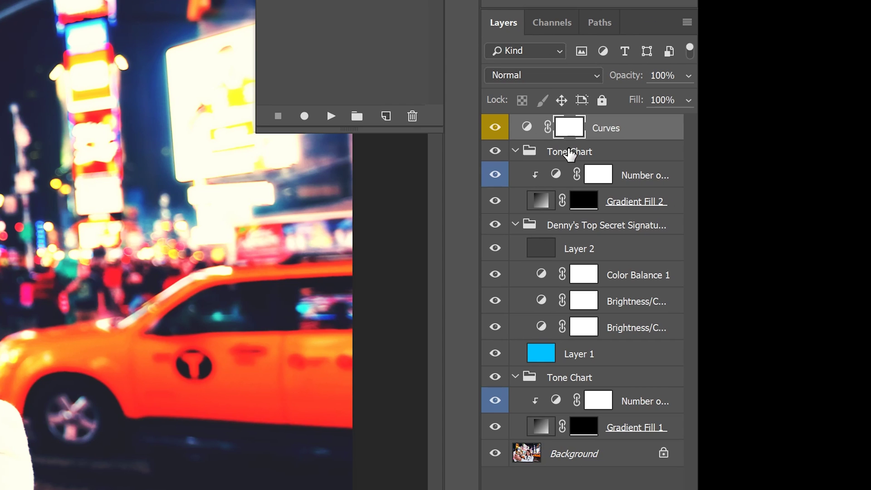
# Collapse the signature grade group and drag the new tone chart up above the graded row
pyautogui.click(590, 158)
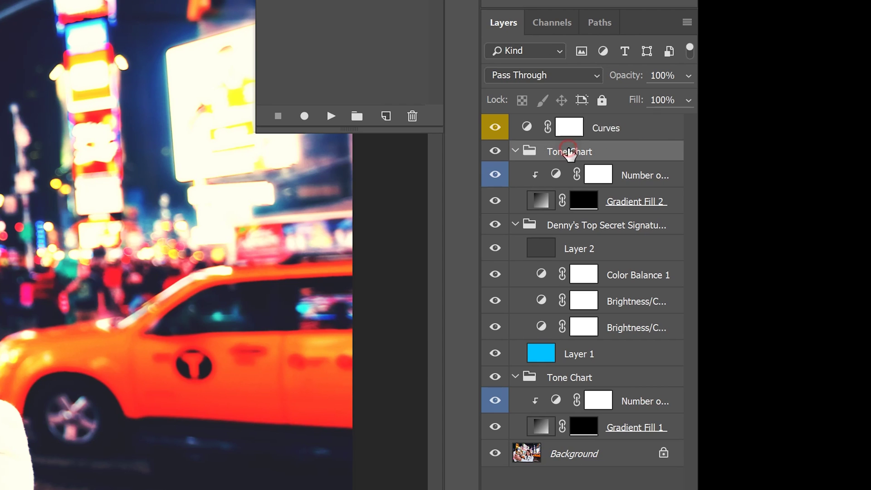
pyautogui.click(516, 224)
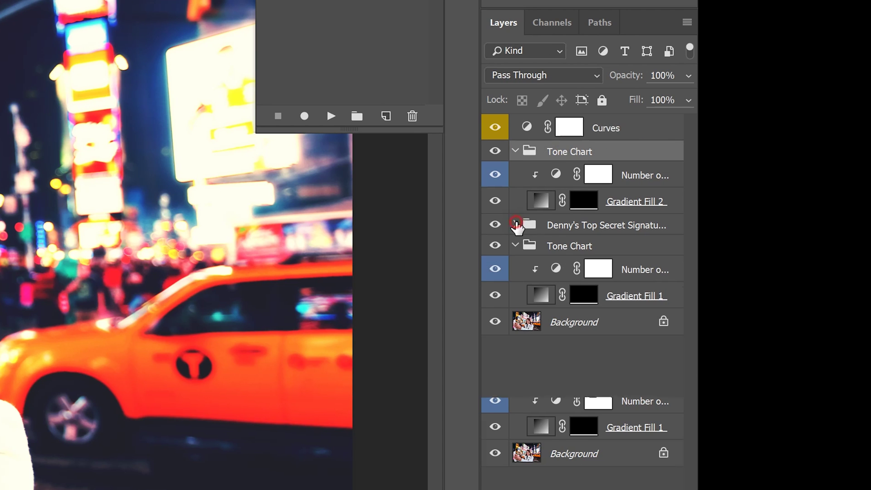
pyautogui.click(574, 152)
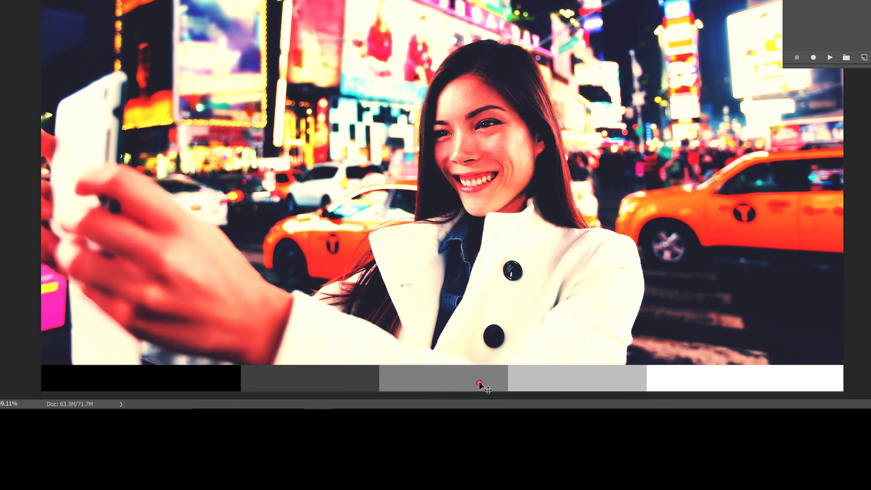
pyautogui.moveTo(0, 489); pyautogui.dragTo(0, 489)
pyautogui.moveTo(480, 376); pyautogui.dragTo(478, 353)
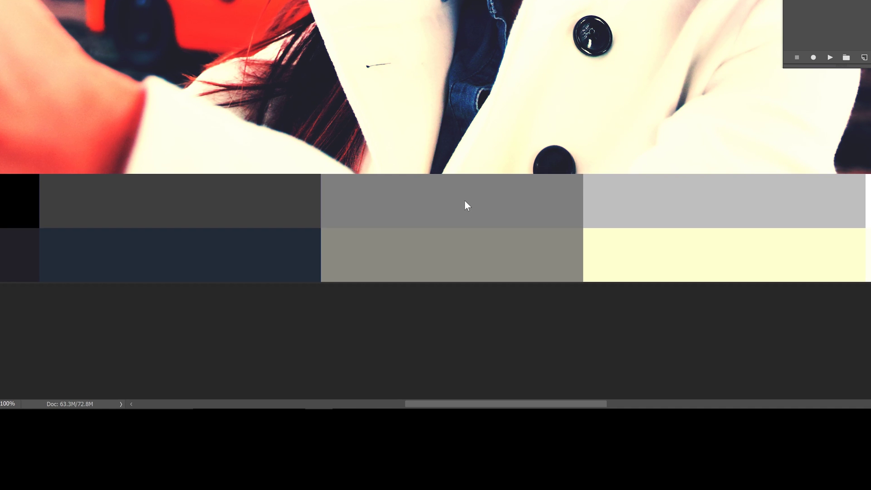
pyautogui.hotkey('ctrl', '0')
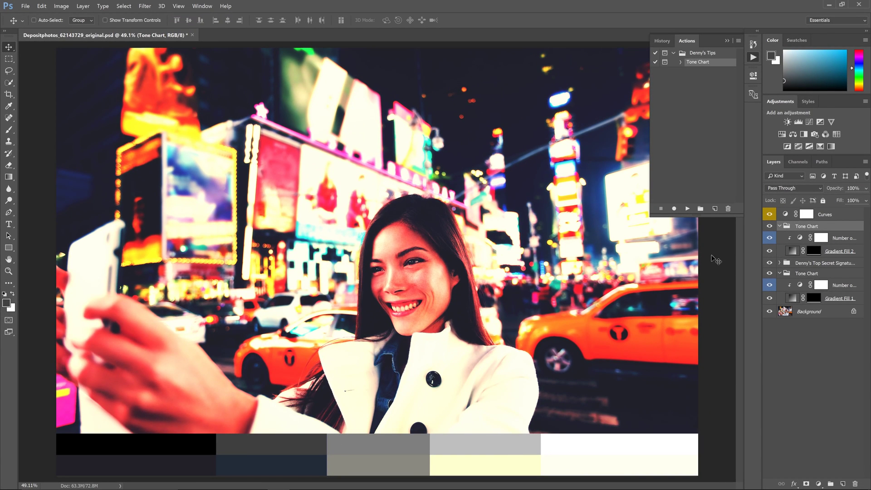
# Open the Curves layer's settings, try a brightening point, then reset it to a straight line
pyautogui.click(787, 215)
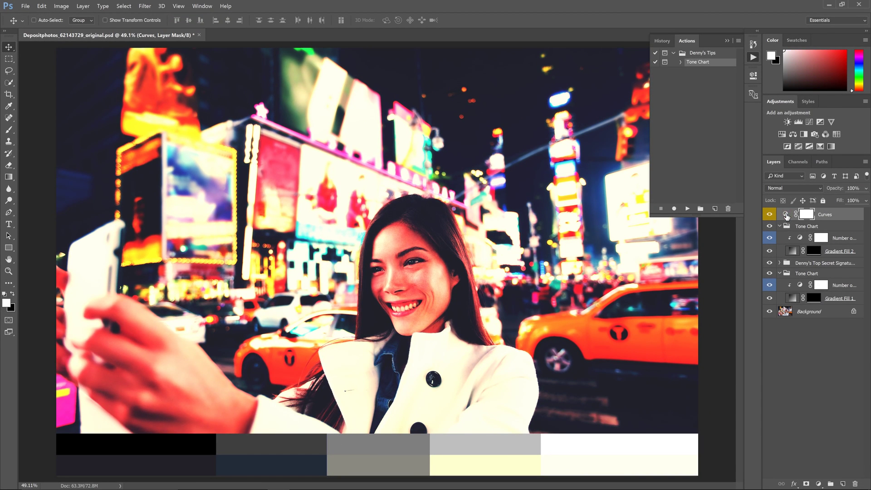
pyautogui.click(787, 214)
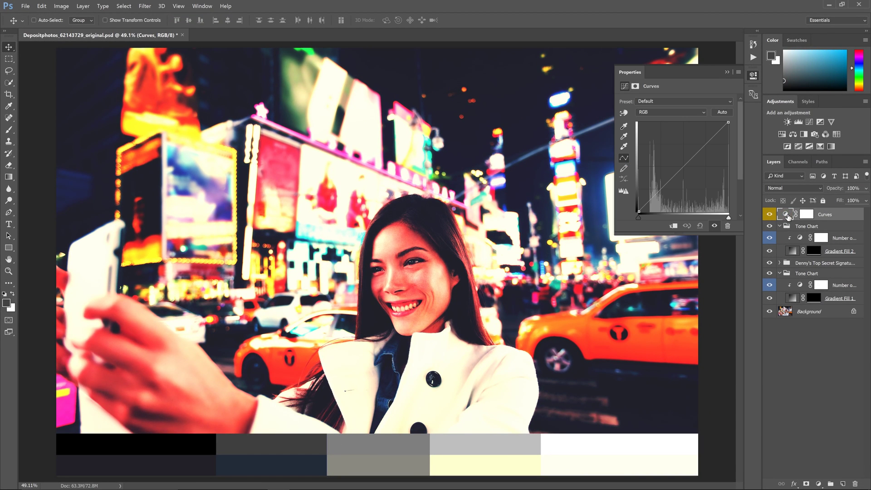
pyautogui.moveTo(676, 174)
pyautogui.mouseDown()
pyautogui.moveTo(664, 169)
pyautogui.moveTo(668, 154)
pyautogui.moveTo(680, 181)
pyautogui.moveTo(675, 167)
pyautogui.mouseUp()
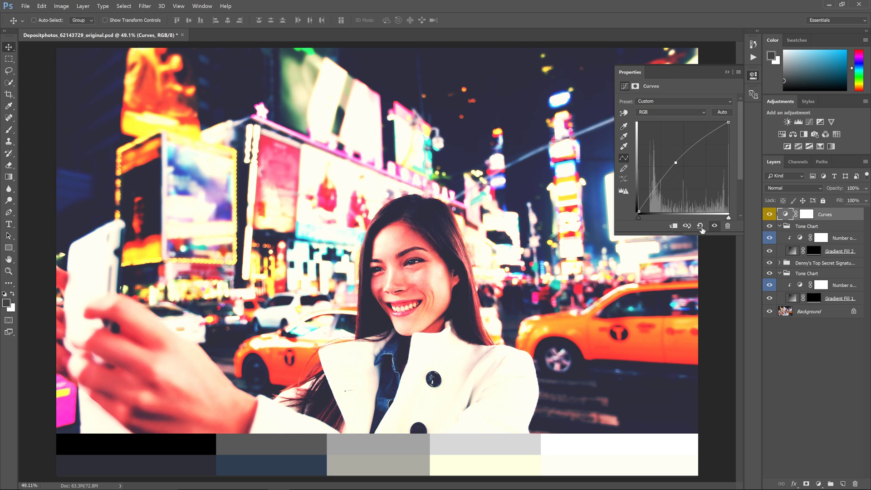
pyautogui.click(701, 227)
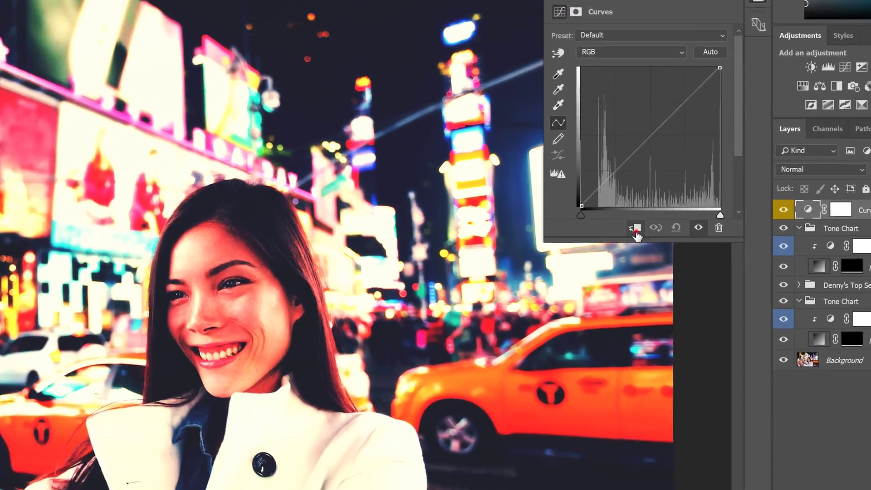
# Clip the Curves layer to the tone chart, test a brightening curve, and reset to default
pyautogui.click(636, 230)
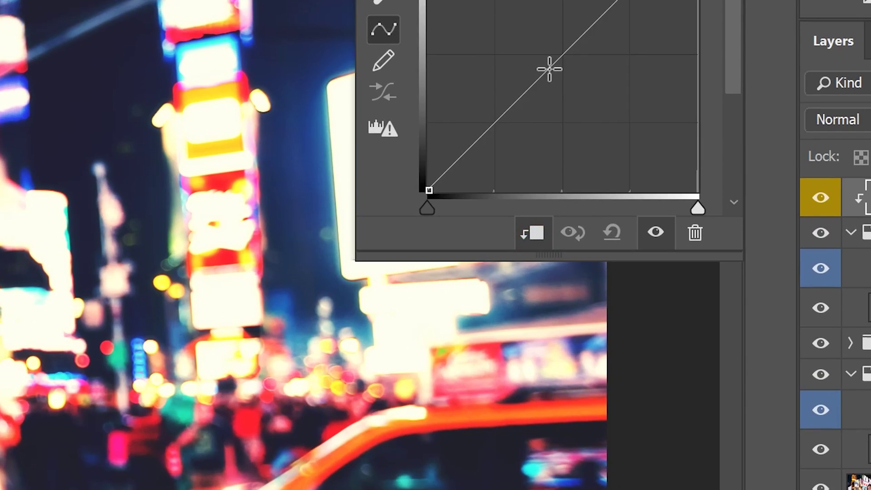
pyautogui.moveTo(549, 69); pyautogui.dragTo(562, 103)
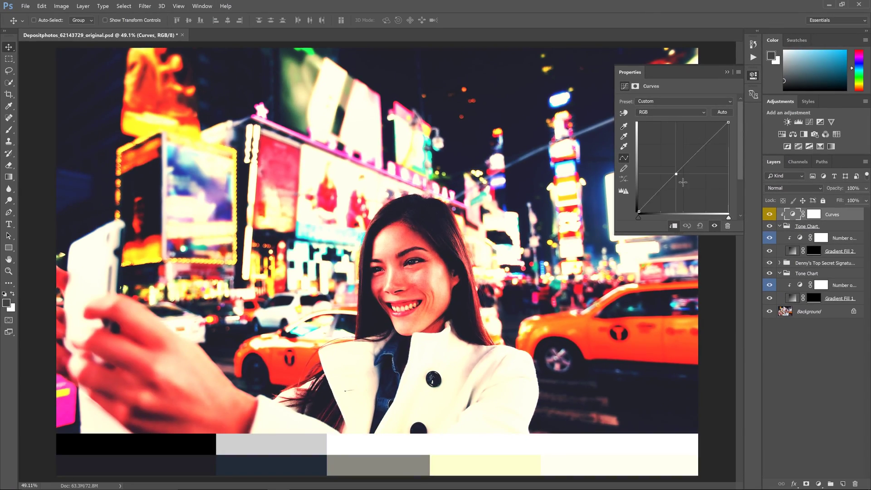
pyautogui.moveTo(683, 182); pyautogui.dragTo(665, 156)
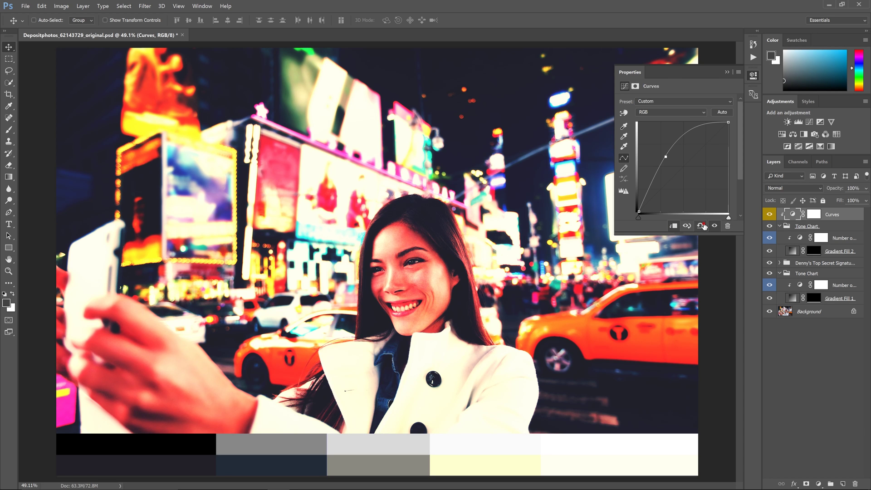
pyautogui.click(702, 226)
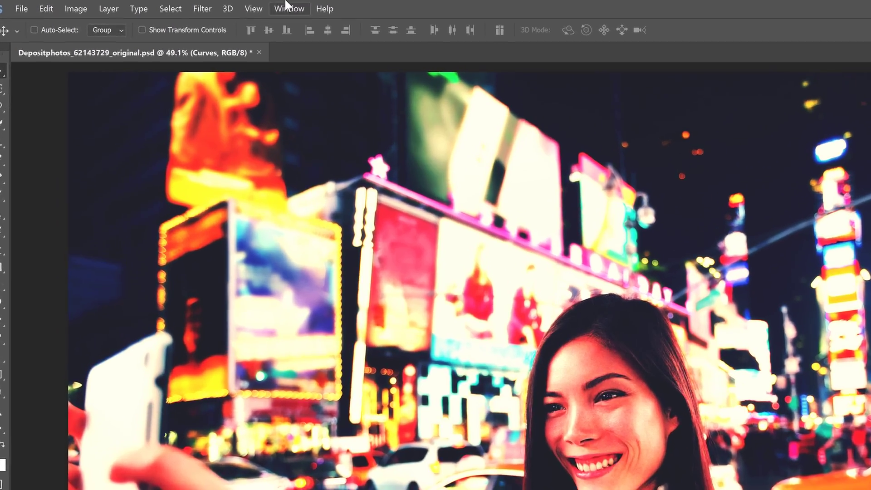
# Show only the Red channel and set Curves to edit Red with the targeted adjustment tool
pyautogui.click(202, 5)
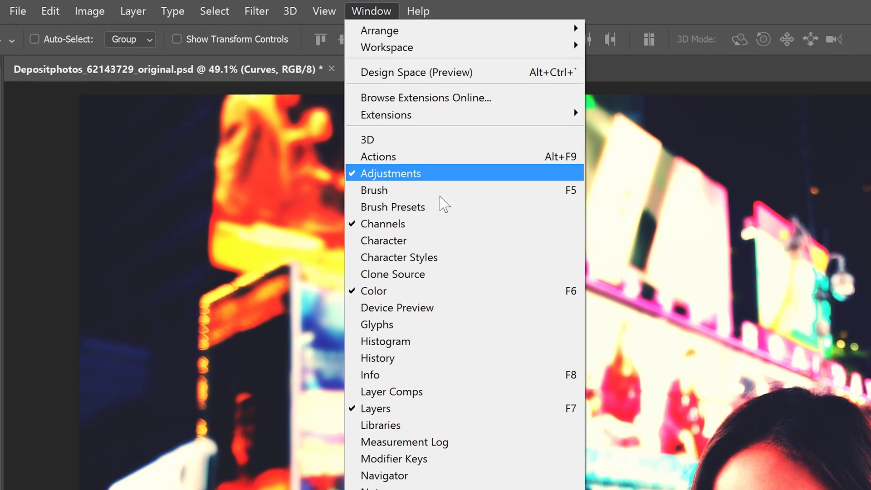
pyautogui.press('Escape')
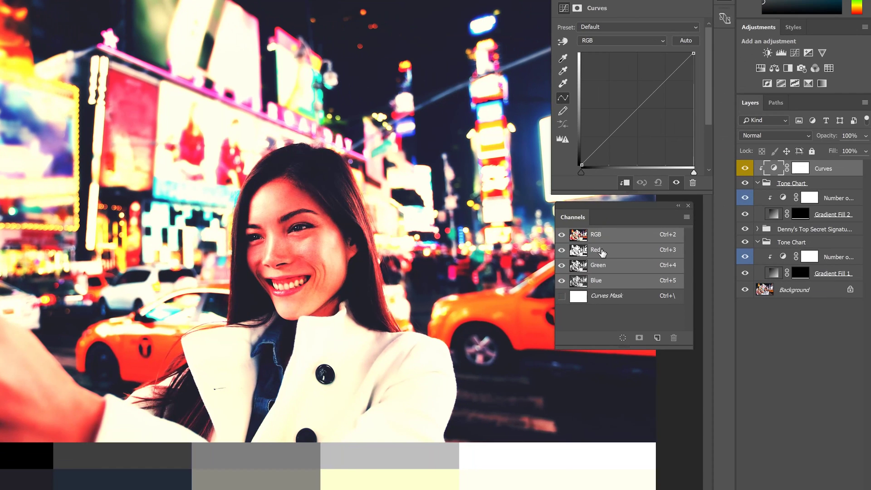
pyautogui.click(598, 250)
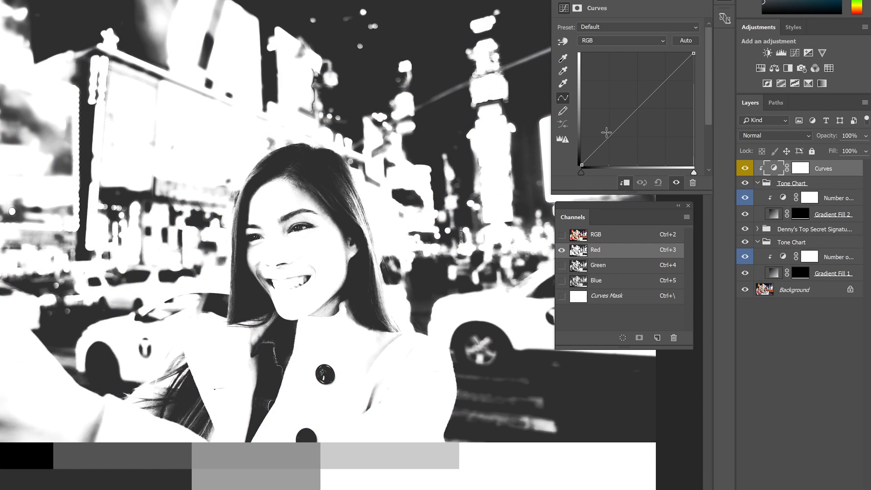
pyautogui.click(613, 41)
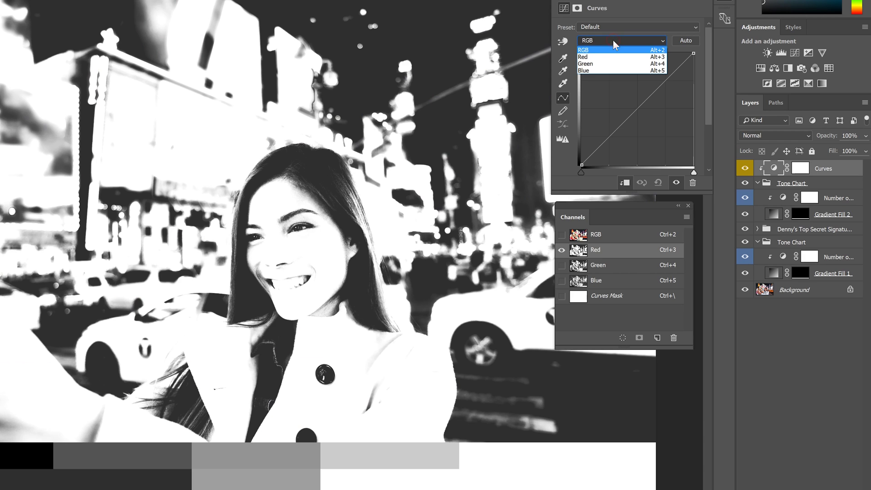
pyautogui.click(615, 57)
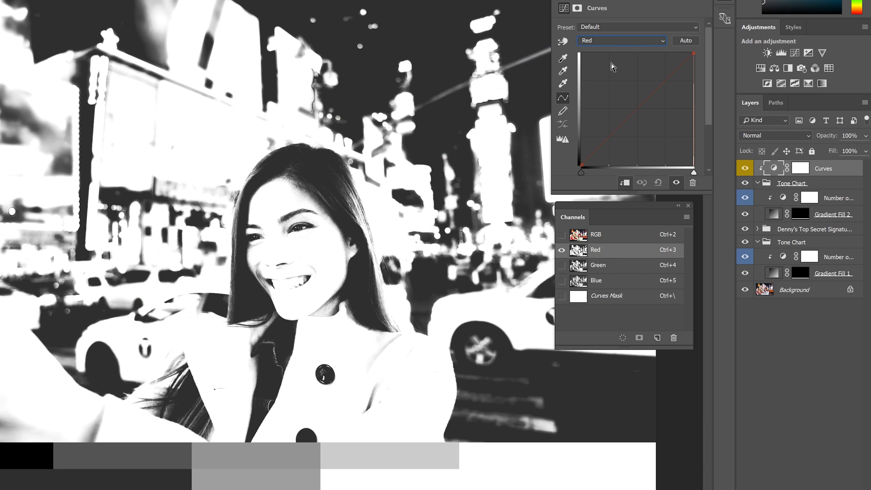
pyautogui.click(563, 45)
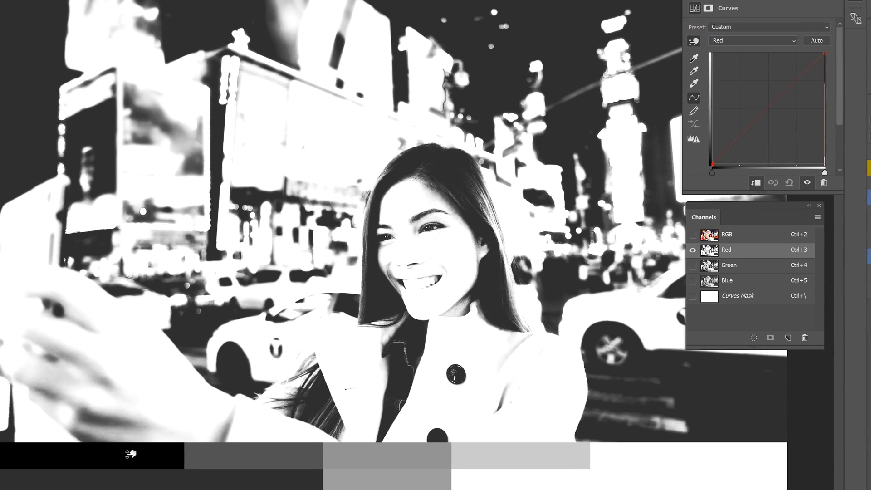
# On the Red curve, lift the black patch, darken mid-grey, and brighten the dark and light patches
pyautogui.click(1, 448)
pyautogui.moveTo(145, 448)
pyautogui.mouseDown()
pyautogui.moveTo(148, 435)
pyautogui.moveTo(142, 439)
pyautogui.mouseUp()
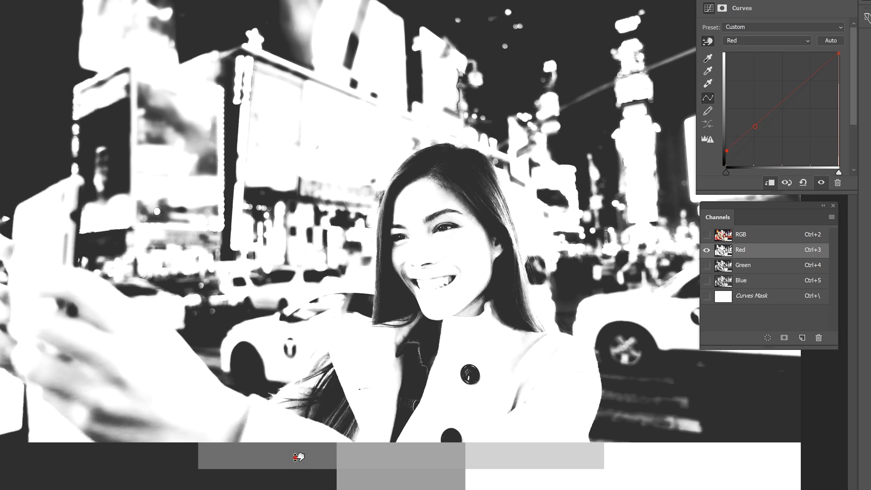
pyautogui.moveTo(300, 458); pyautogui.dragTo(295, 489)
pyautogui.moveTo(399, 452); pyautogui.dragTo(413, 422)
pyautogui.moveTo(554, 454); pyautogui.dragTo(554, 427)
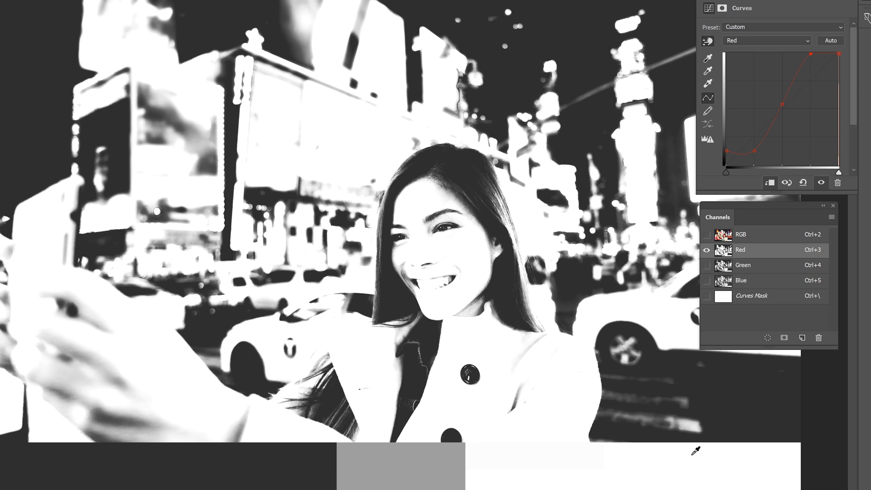
# View only the Green channel and set the Curves layer to edit the Green curve
pyautogui.click(752, 267)
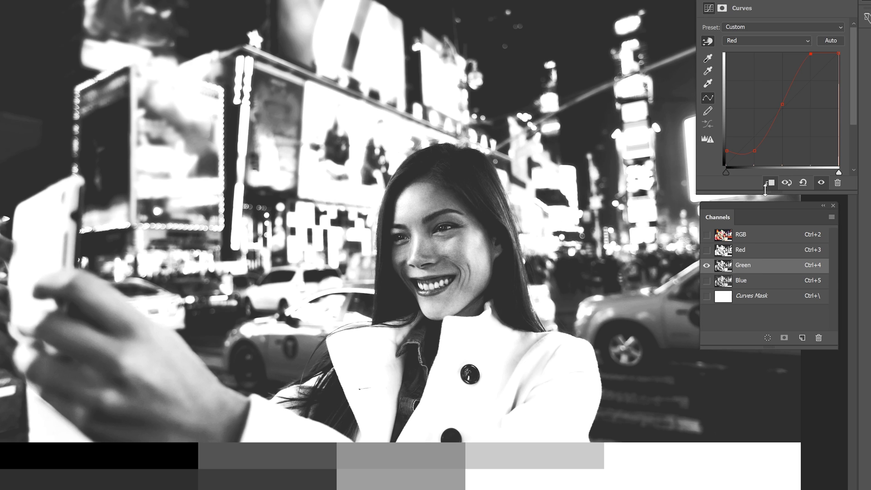
pyautogui.click(767, 40)
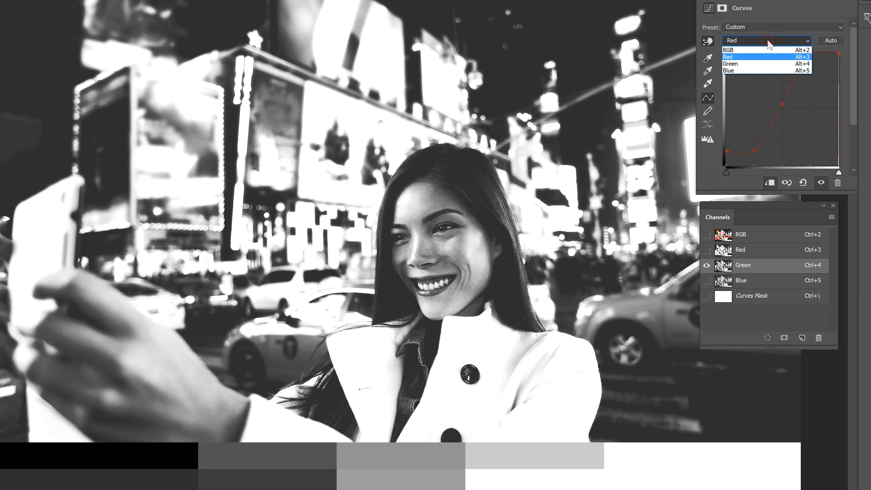
pyautogui.click(757, 63)
# Lift the green black patch, darken the second patch, and brighten the third and fourth patches
pyautogui.moveTo(162, 448); pyautogui.dragTo(164, 433)
pyautogui.click(252, 454)
pyautogui.moveTo(257, 455); pyautogui.dragTo(257, 475)
pyautogui.moveTo(387, 456); pyautogui.dragTo(389, 427)
pyautogui.moveTo(536, 453)
pyautogui.mouseDown()
pyautogui.moveTo(538, 430)
pyautogui.moveTo(552, 451)
pyautogui.mouseUp()
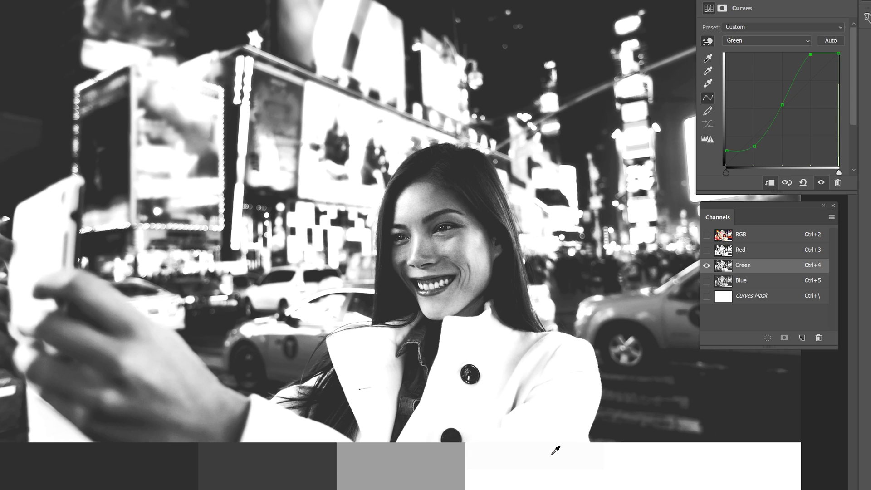
# View only the Blue channel and set the Curves layer to edit the Blue curve
pyautogui.click(771, 282)
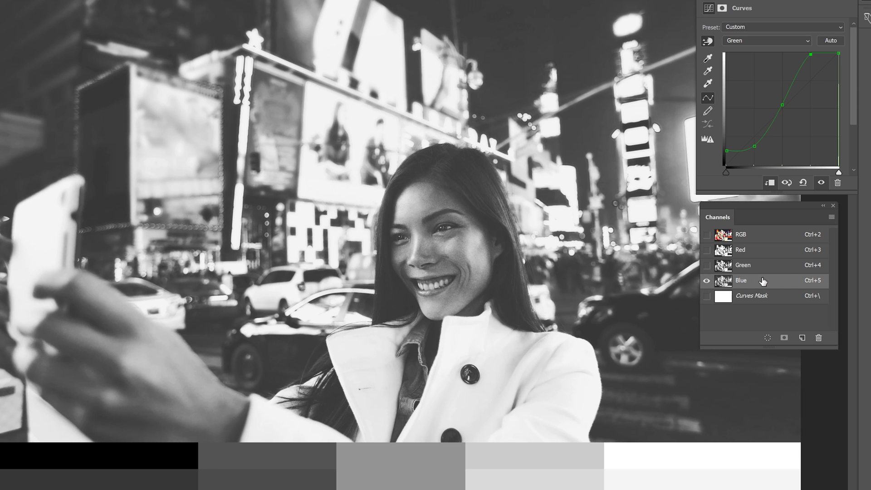
pyautogui.click(756, 40)
pyautogui.click(750, 68)
# Lift blue black, darken dark grey, brighten light grey, dim white, then show the composite image
pyautogui.moveTo(128, 469); pyautogui.dragTo(145, 431)
pyautogui.moveTo(290, 457); pyautogui.dragTo(279, 473)
pyautogui.moveTo(417, 454); pyautogui.dragTo(423, 447)
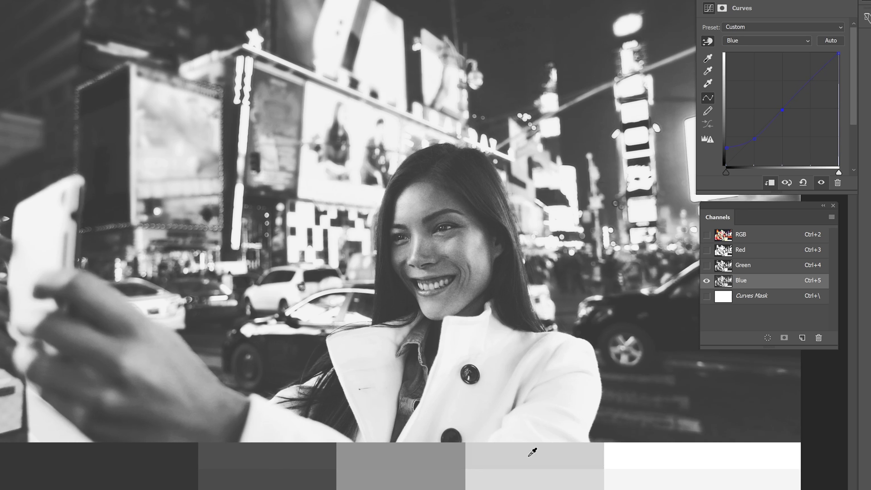
pyautogui.moveTo(533, 452); pyautogui.dragTo(532, 447)
pyautogui.moveTo(665, 467); pyautogui.dragTo(629, 452)
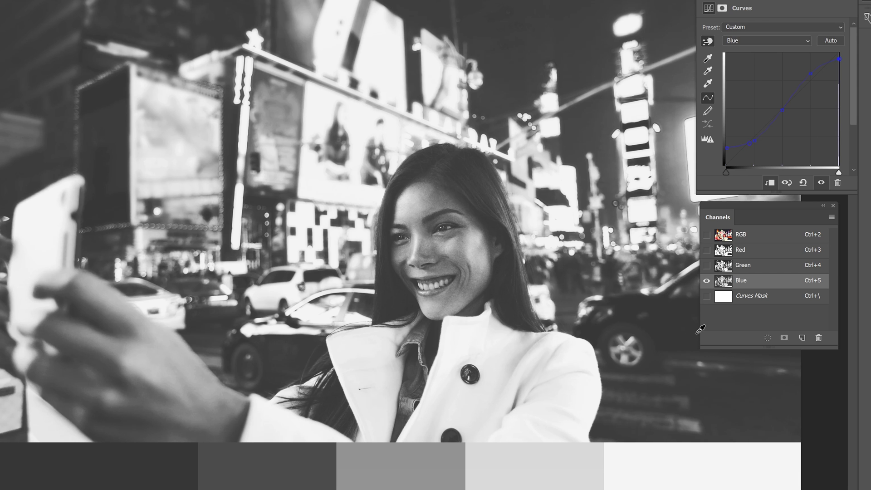
pyautogui.click(761, 239)
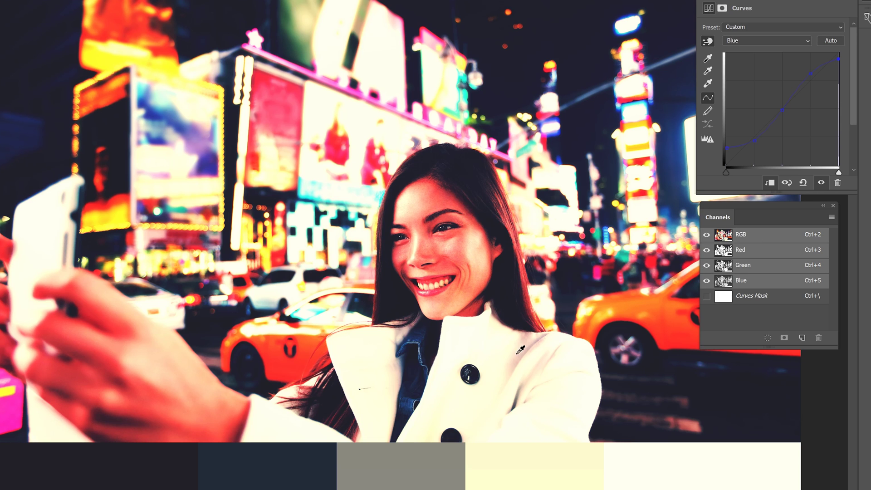
# Add Blue curve points sampled from the dark patch, the navy patch and the road
pyautogui.keyDown('ctrl'); pyautogui.click(137, 462); pyautogui.keyUp('ctrl')
pyautogui.keyDown('ctrl'); pyautogui.click(287, 456); pyautogui.keyUp('ctrl')
pyautogui.keyDown('ctrl'); pyautogui.click(647, 418); pyautogui.keyUp('ctrl')
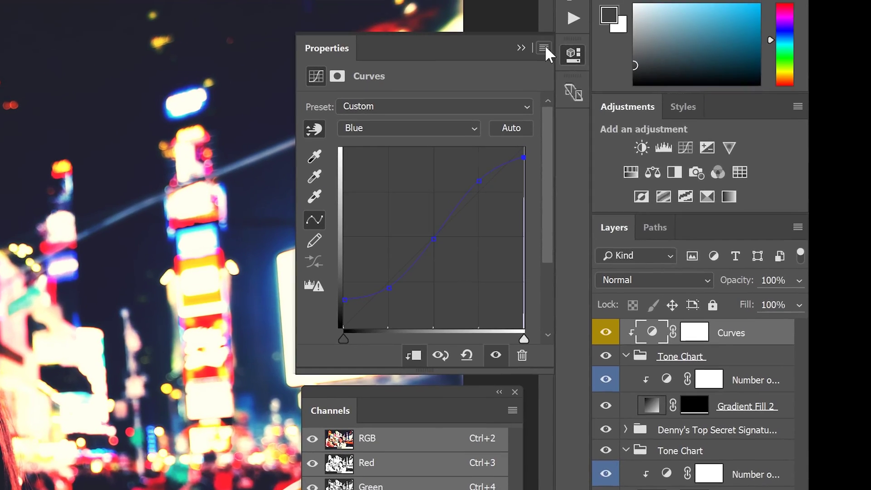
# Save the curves as a custom 'Top Secret' Curves preset and confirm it appears in the list
pyautogui.click(544, 47)
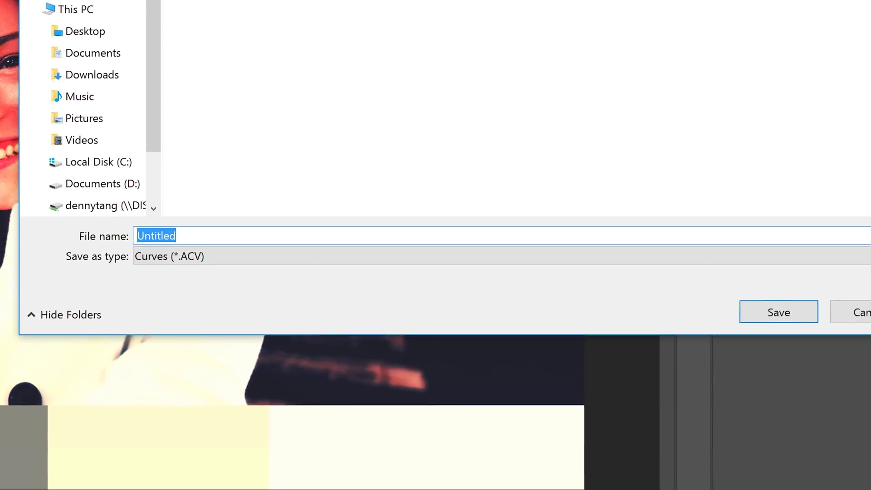
pyautogui.write("Denny's Top Secret Effect")
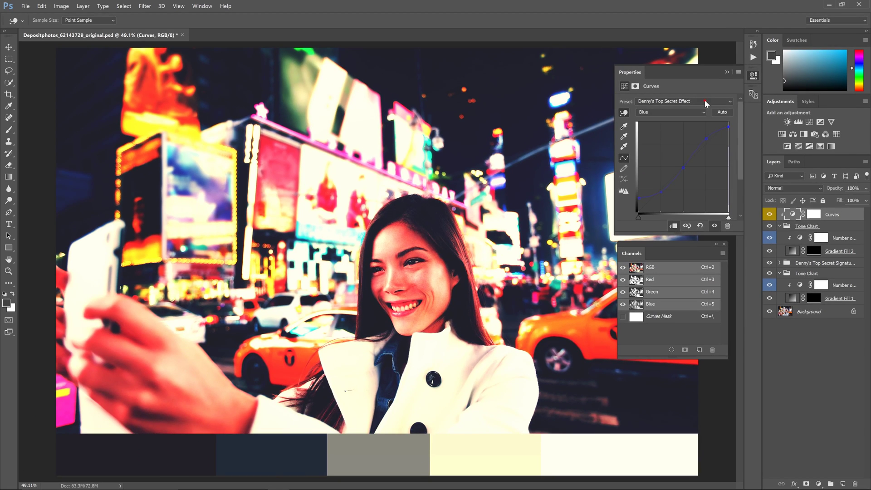
pyautogui.click(706, 102)
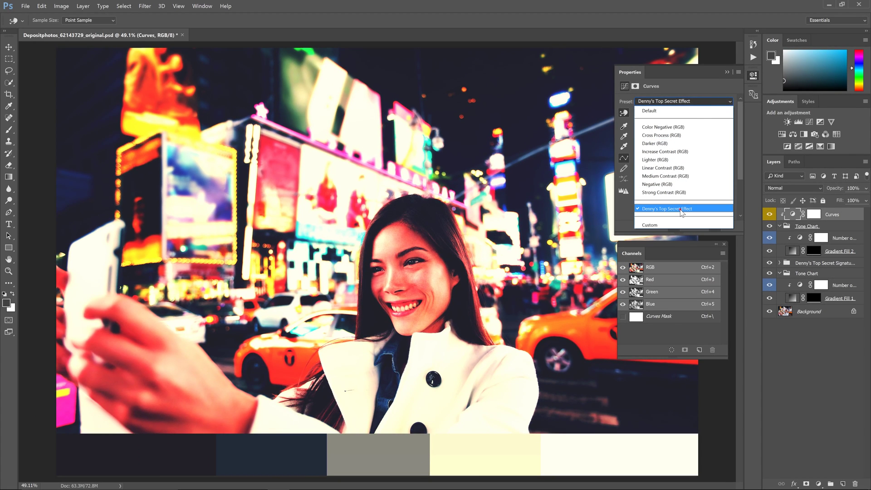